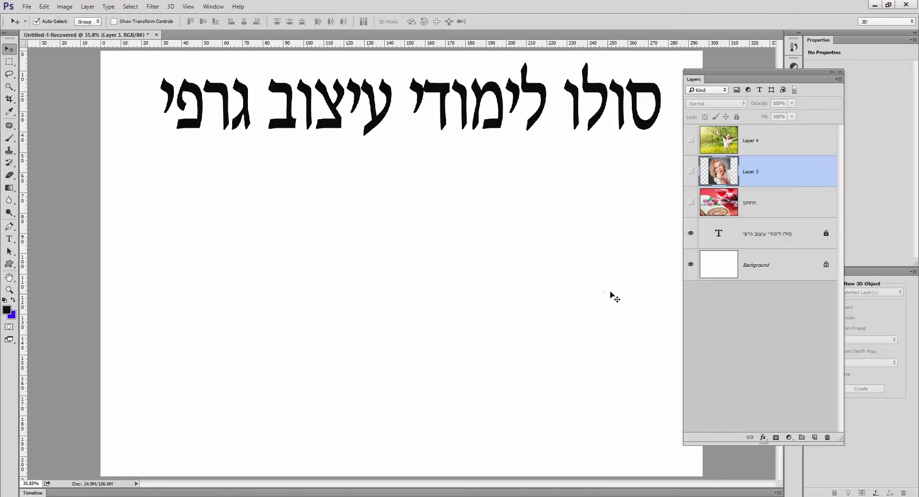
Step: Show Layer 3 and apply a Color Halftone filter with a 25-pixel maximum radius and 25-degree screen angles on all four channels
click(691, 172)
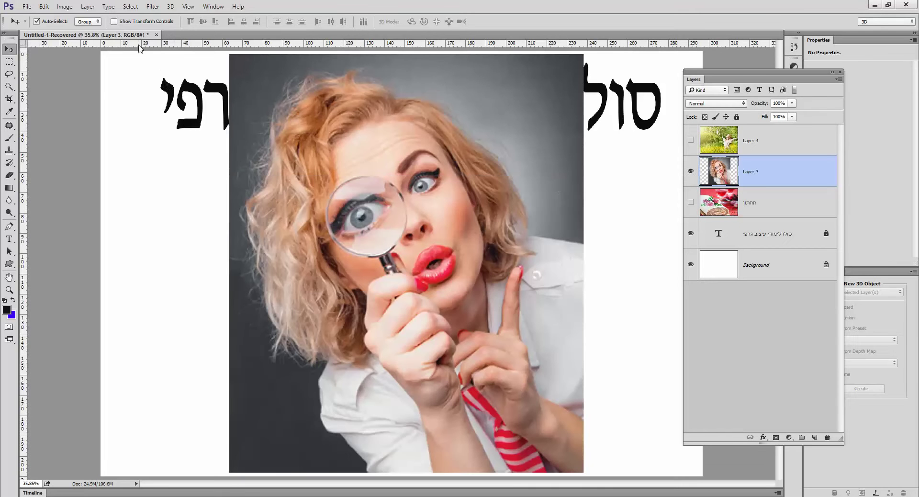
click(153, 7)
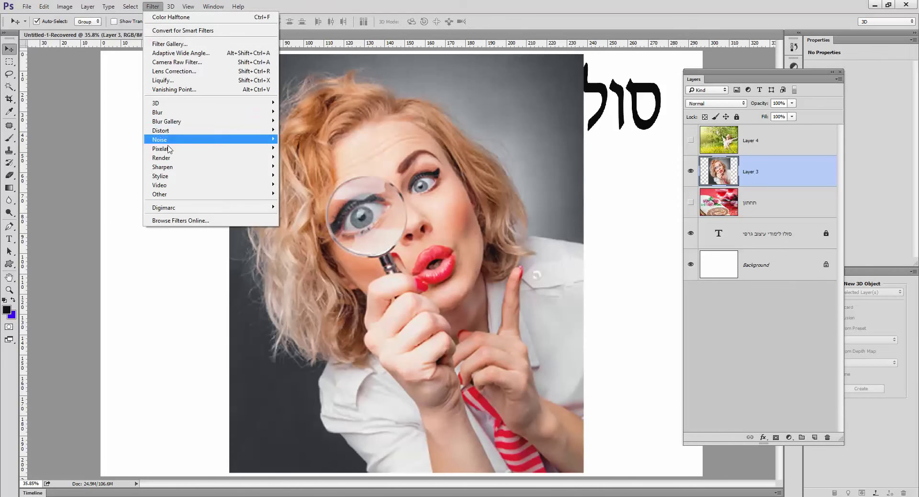
mouse_move(174, 134)
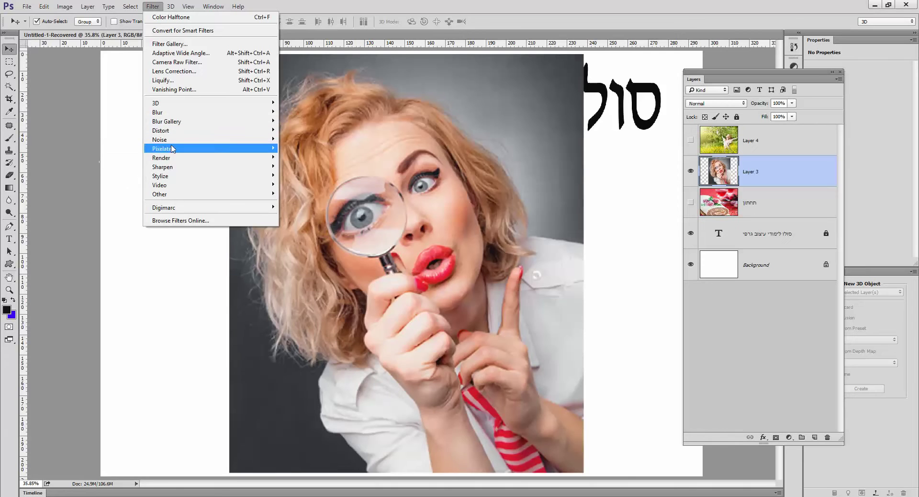
mouse_move(170, 158)
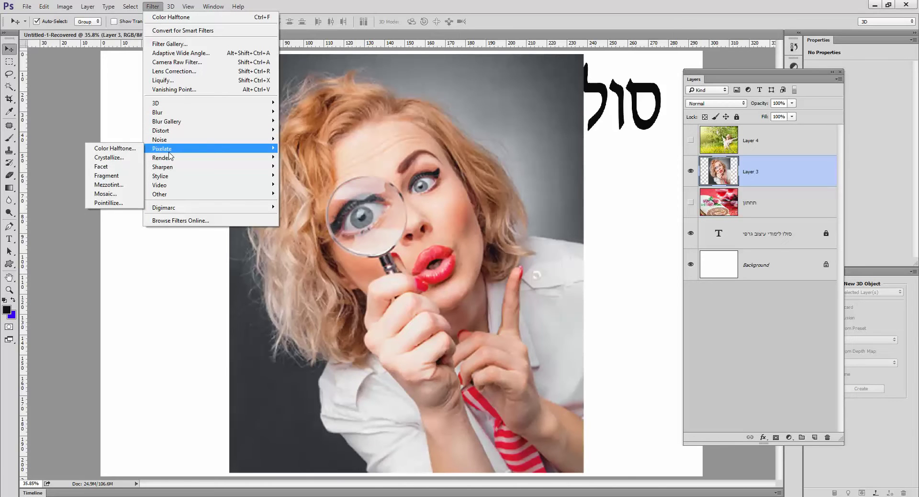
click(117, 149)
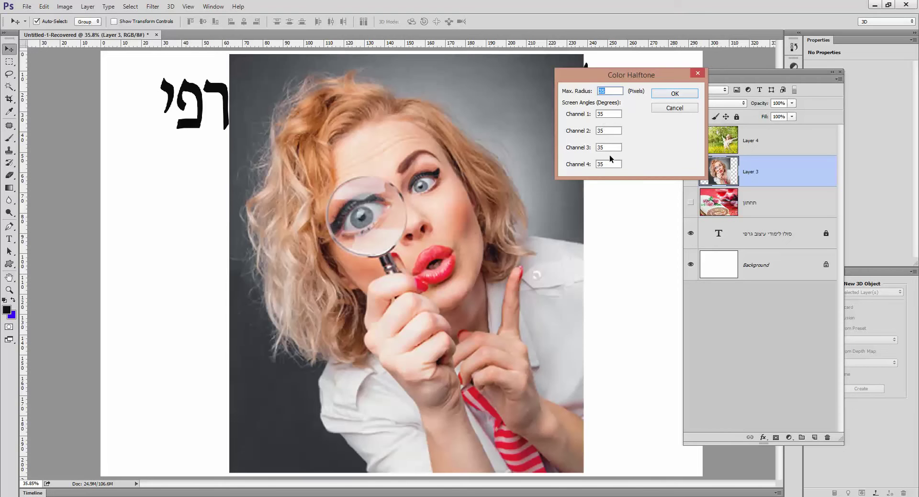
text(25)
key(Tab)
text(25)
key(Tab)
text(25)
key(Tab)
text(25)
key(Tab)
text(25)
click(668, 95)
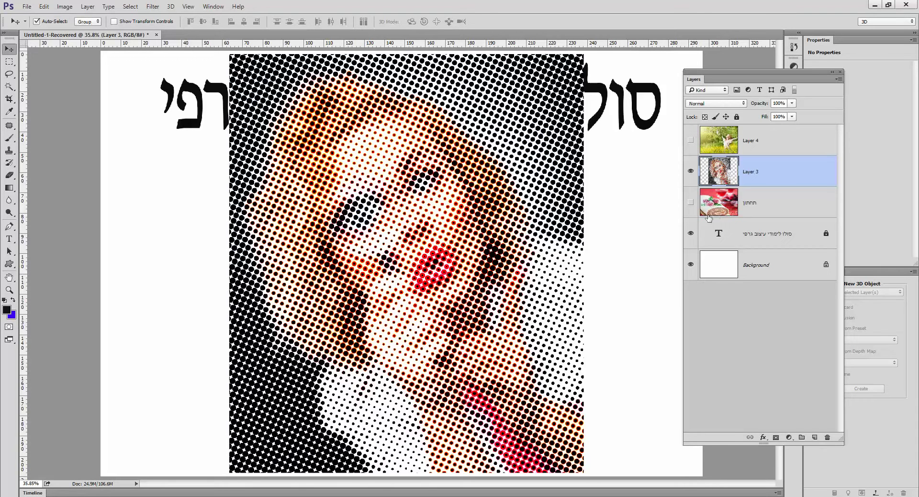
Step: Hide the Background layer and apply a Threshold adjustment at level 174 to the halftone portrait on Layer 3
click(691, 264)
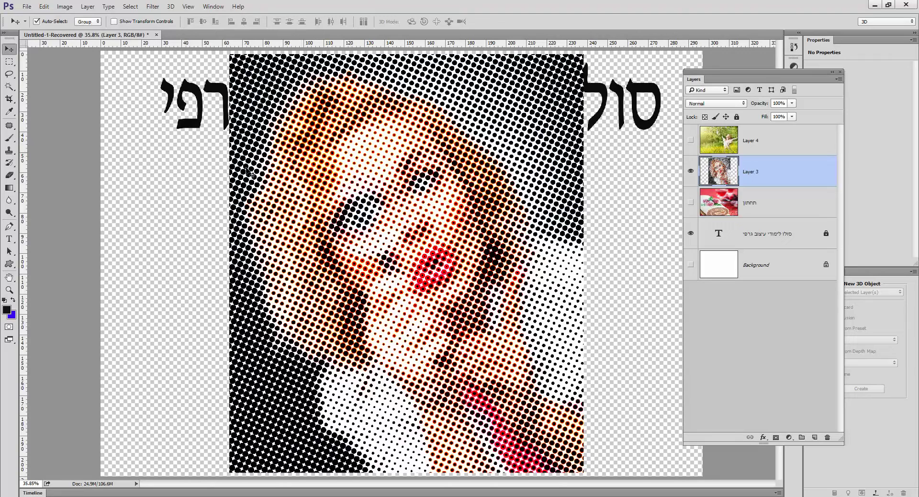
click(8, 290)
click(386, 218)
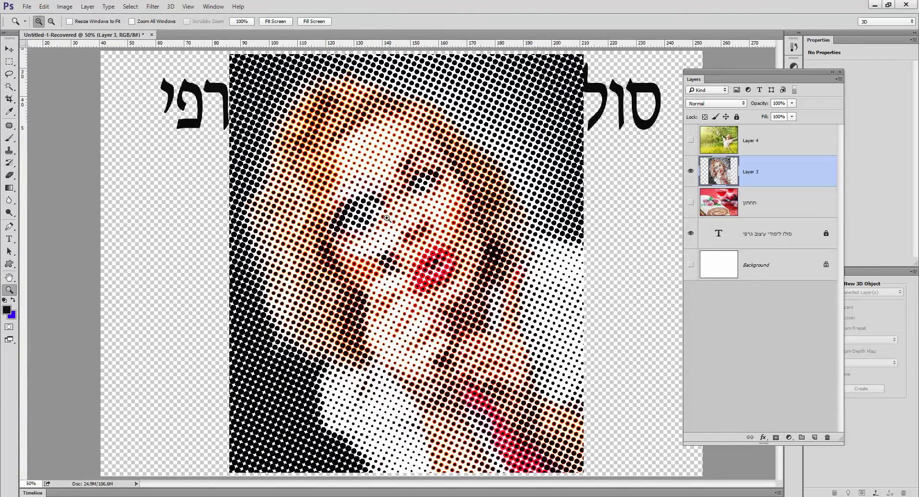
click(387, 218)
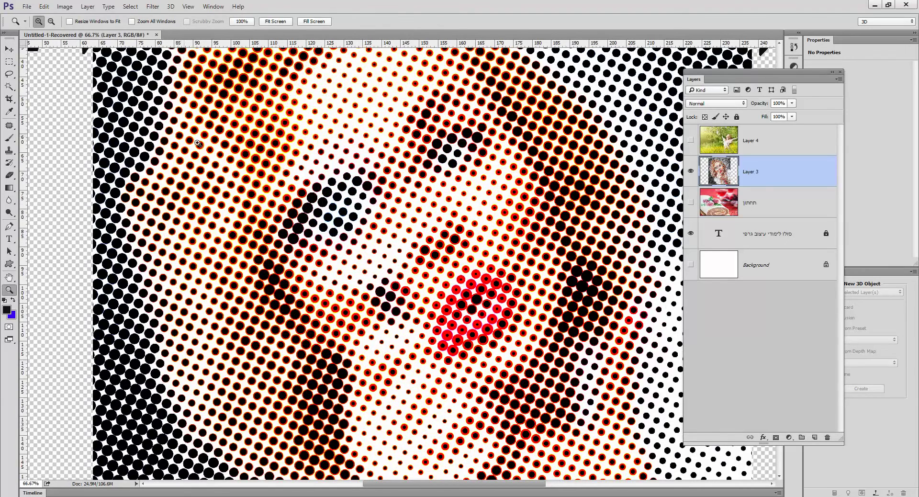
click(64, 7)
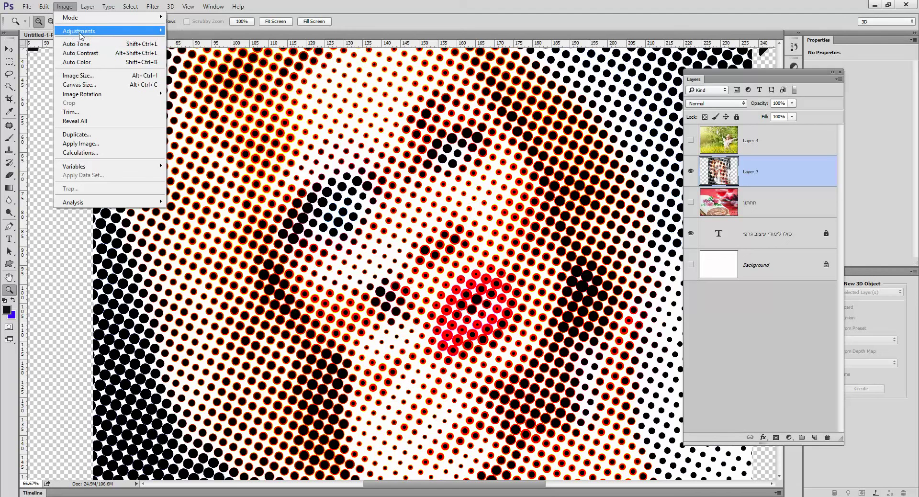
mouse_move(79, 33)
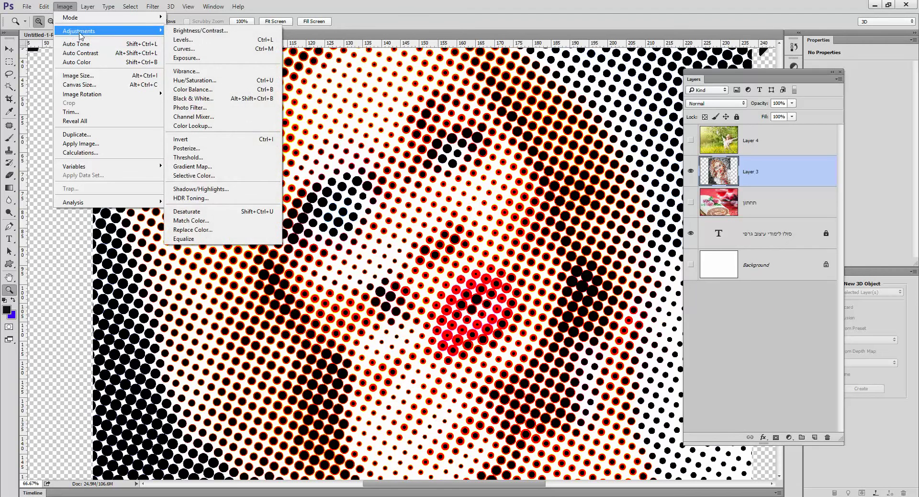
click(190, 158)
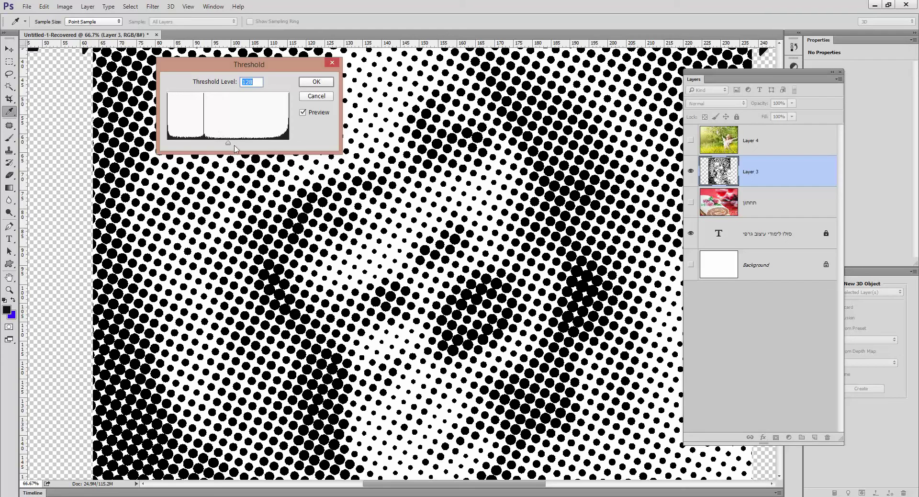
mouse_move(234, 144)
mouse_down()
mouse_move(282, 144)
mouse_move(212, 146)
mouse_move(250, 145)
mouse_up()
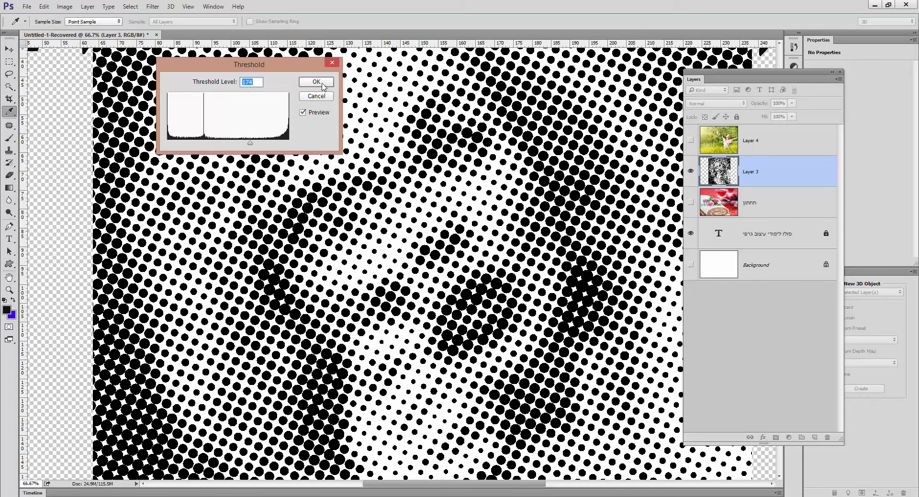
click(317, 82)
key(z)
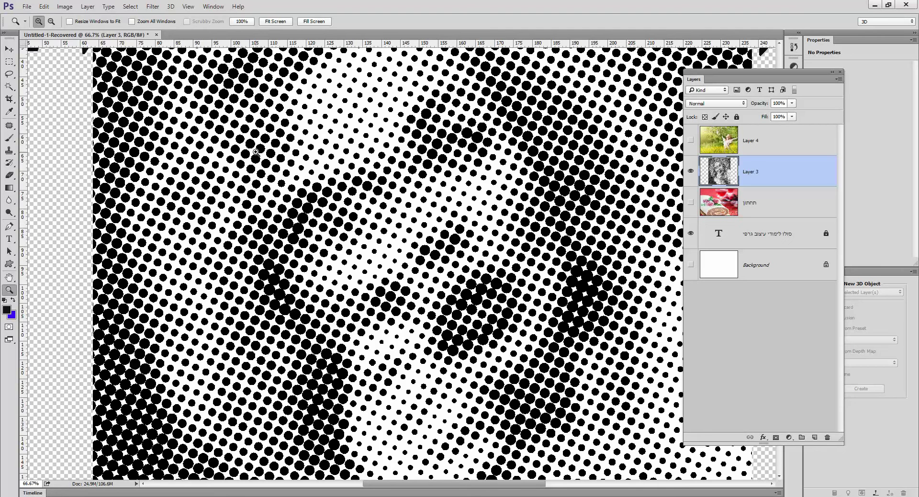
Step: Try to select the white area between the halftone dots with the Magic Wand in contiguous mode, and clear the selection
click(9, 87)
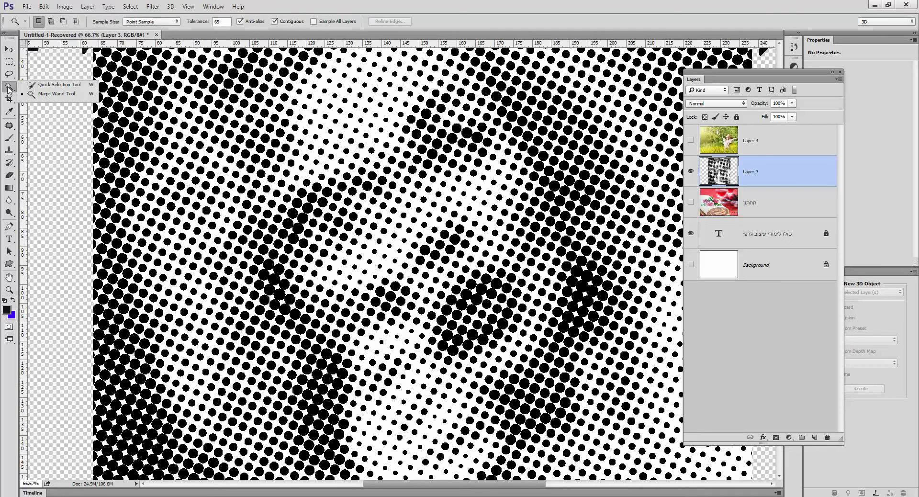
click(46, 96)
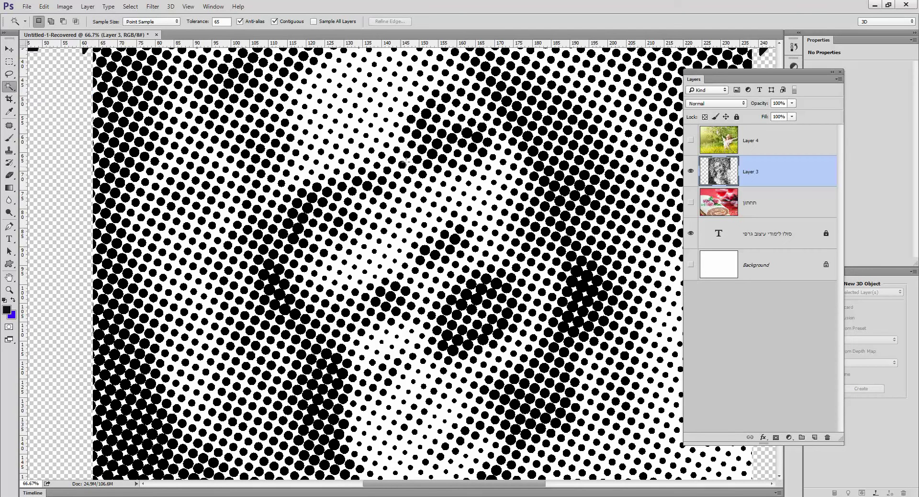
click(346, 114)
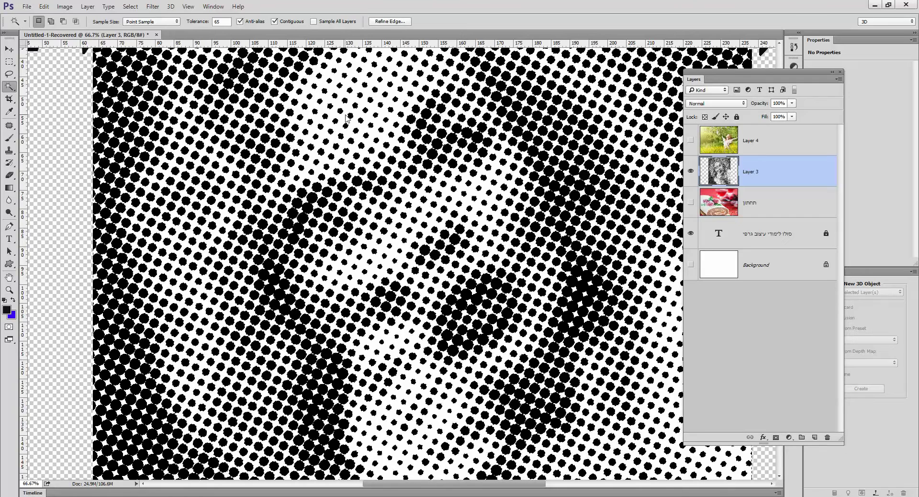
key(ctrl+d)
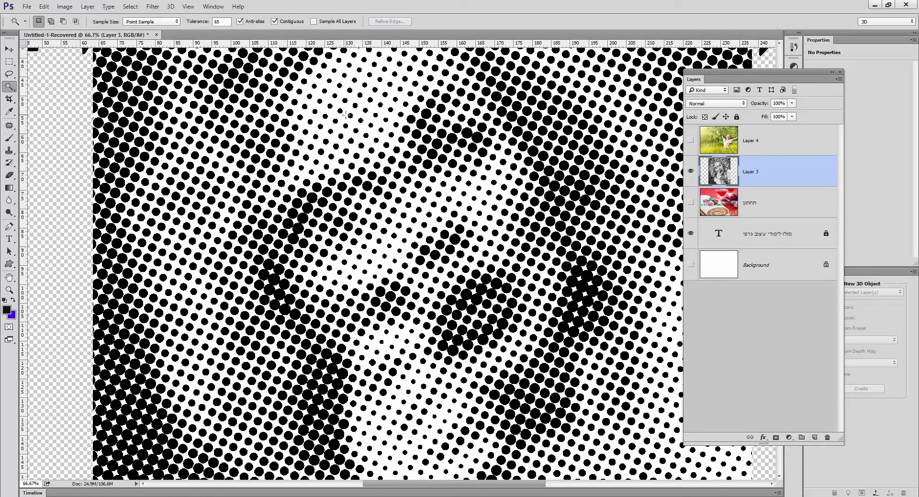
click(458, 128)
key(ctrl+d)
Step: Turn off Contiguous for the Magic Wand, select all white areas of Layer 3, delete them and deselect
click(274, 21)
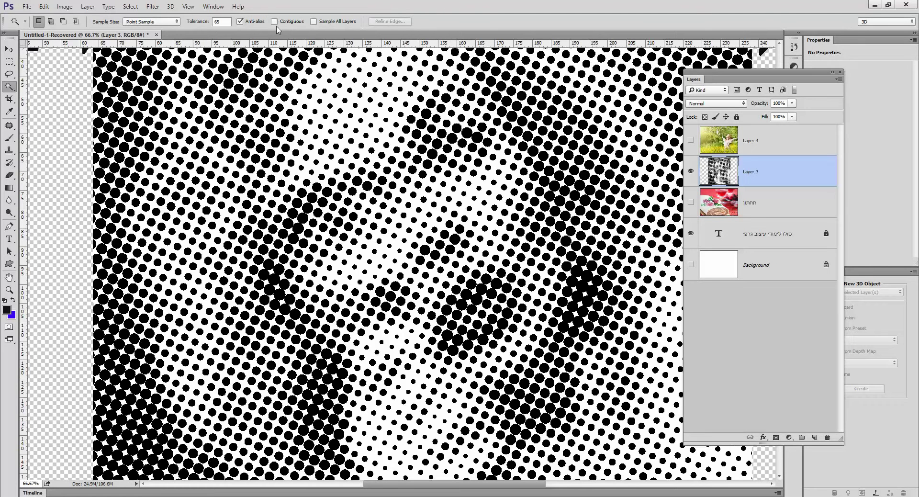
click(319, 84)
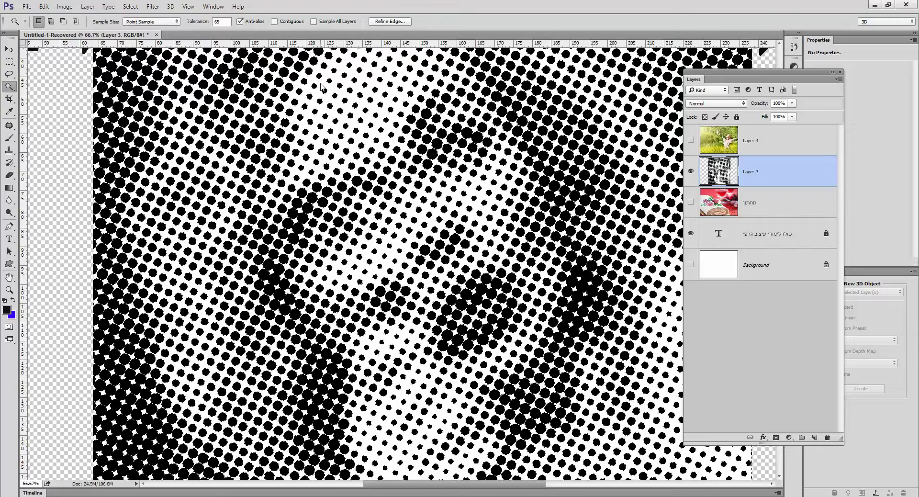
key(Delete)
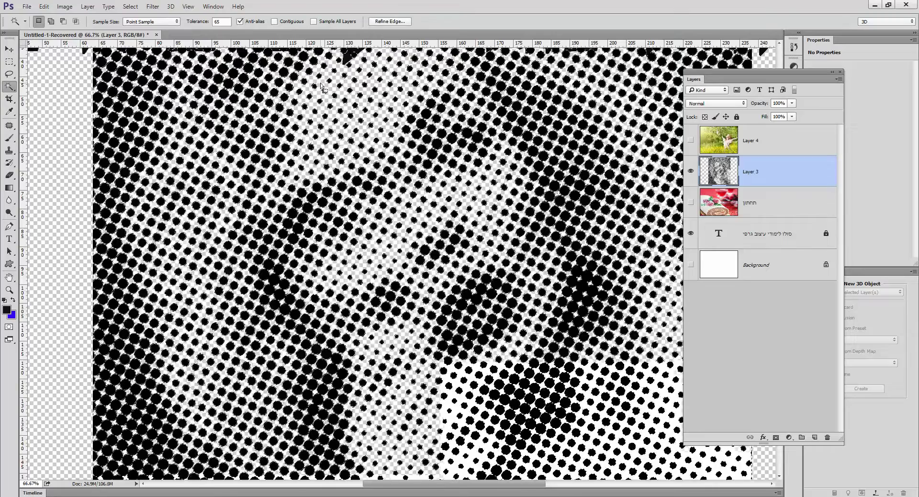
key(ctrl+d)
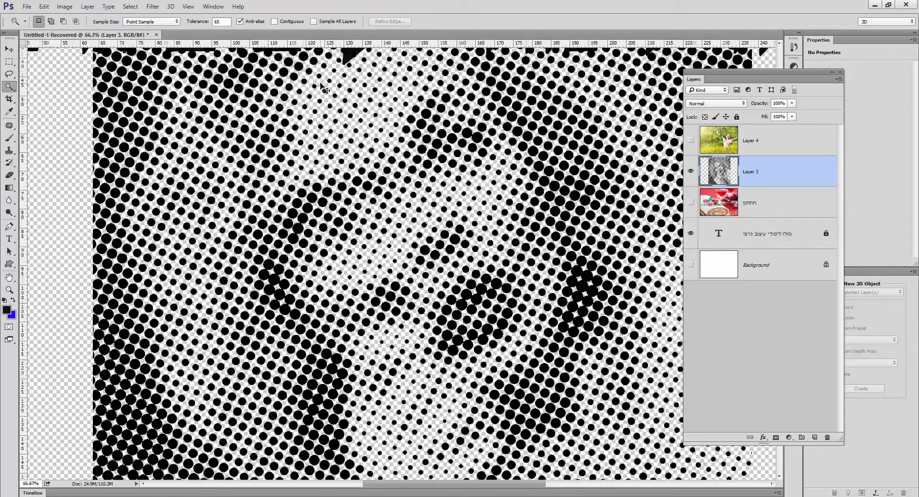
Step: Hide the text layer, load Layer 3's dots as a selection, fill them with the green custom pattern and deselect
key(ctrl+0)
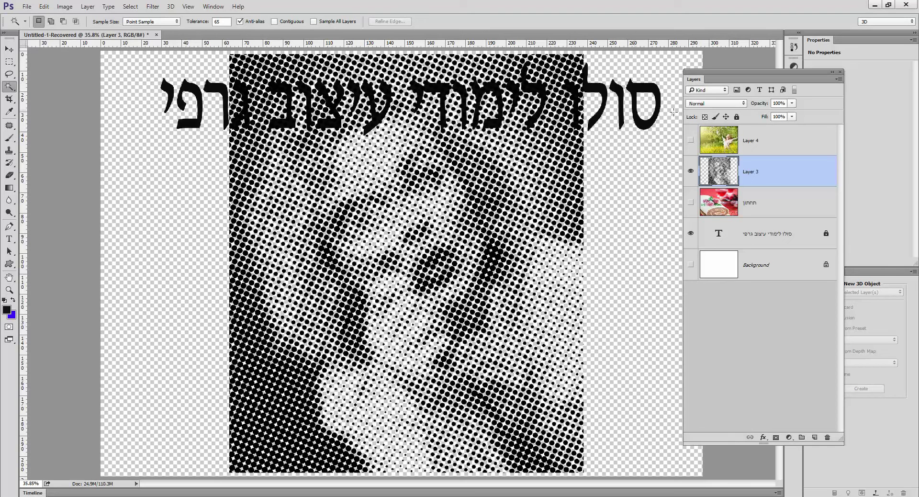
click(691, 234)
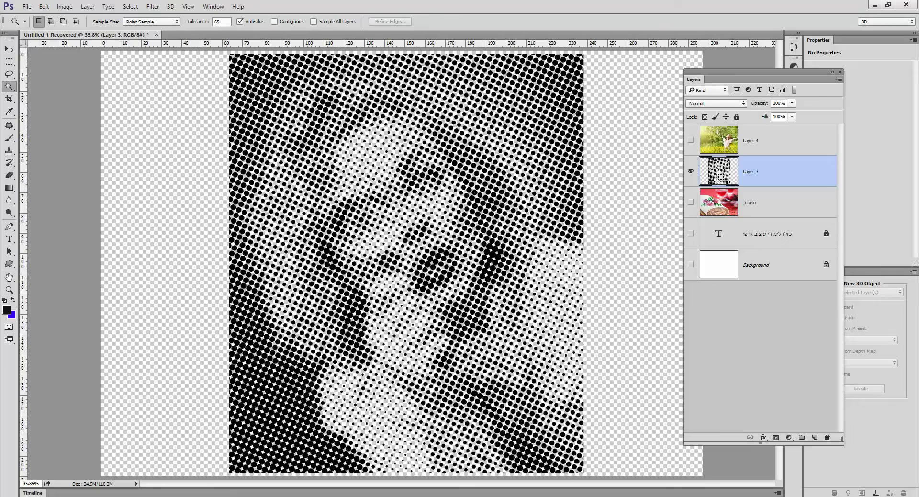
ctrl+click(719, 173)
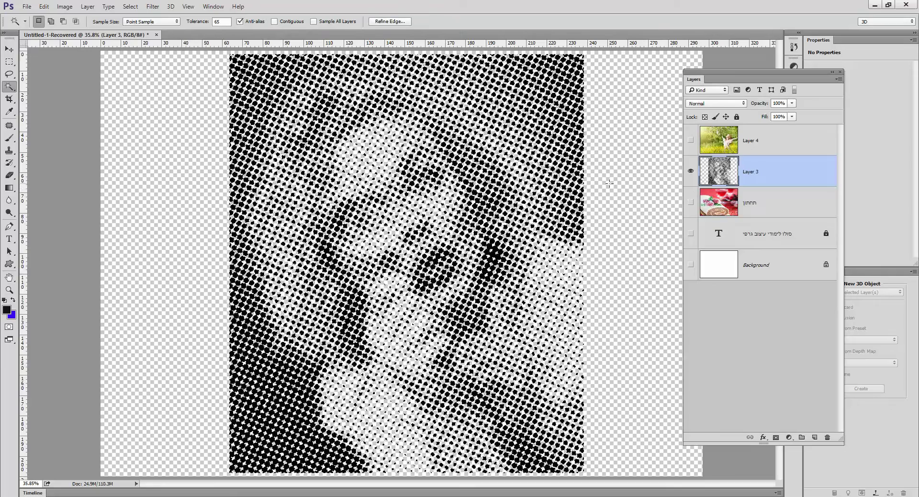
click(44, 7)
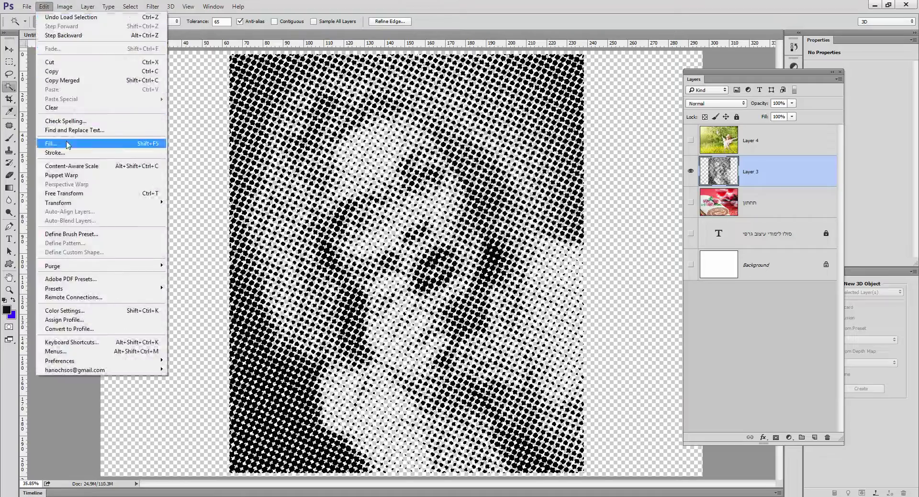
click(50, 143)
click(501, 177)
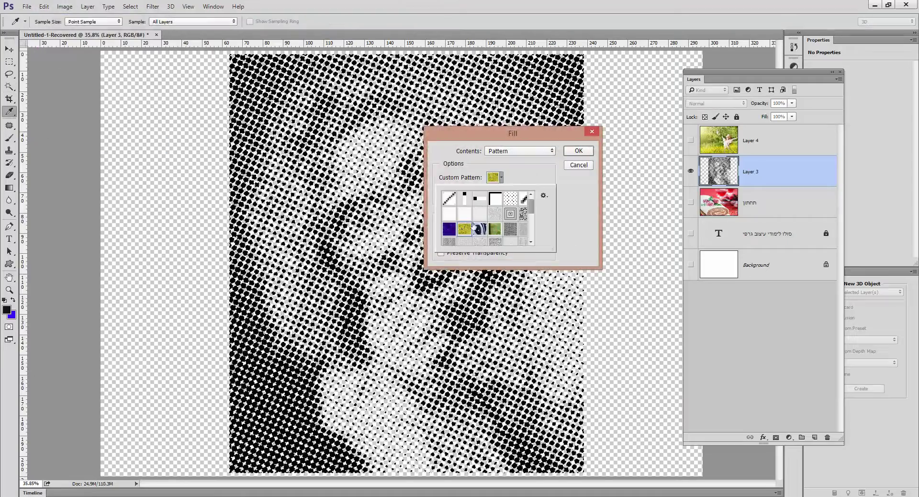
click(449, 229)
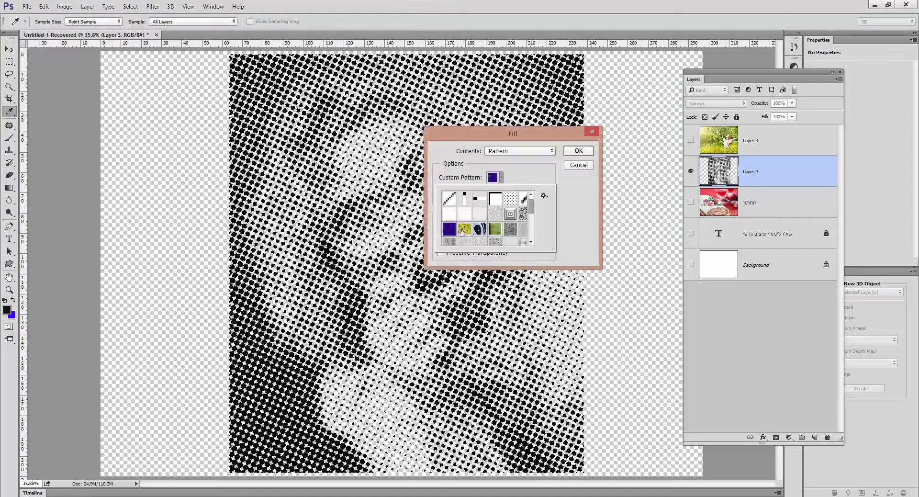
click(465, 229)
scroll(526, 216, down, 5)
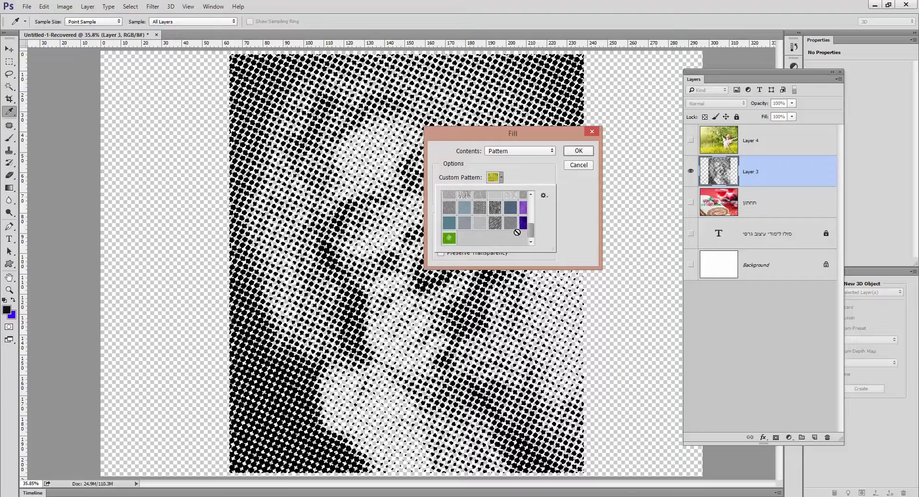
click(450, 236)
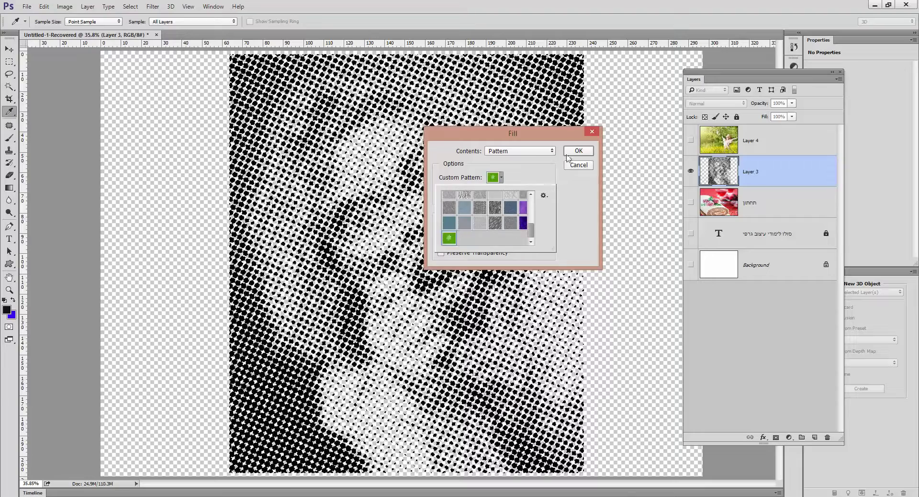
click(573, 153)
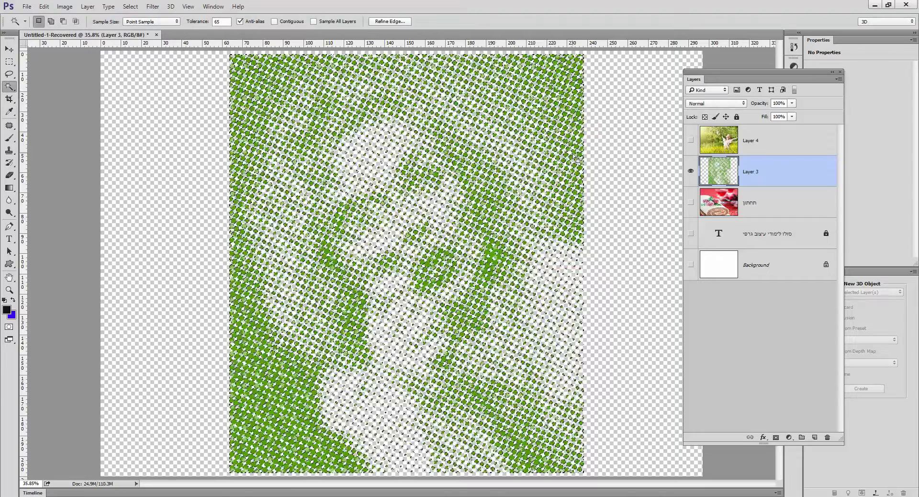
key(ctrl+d)
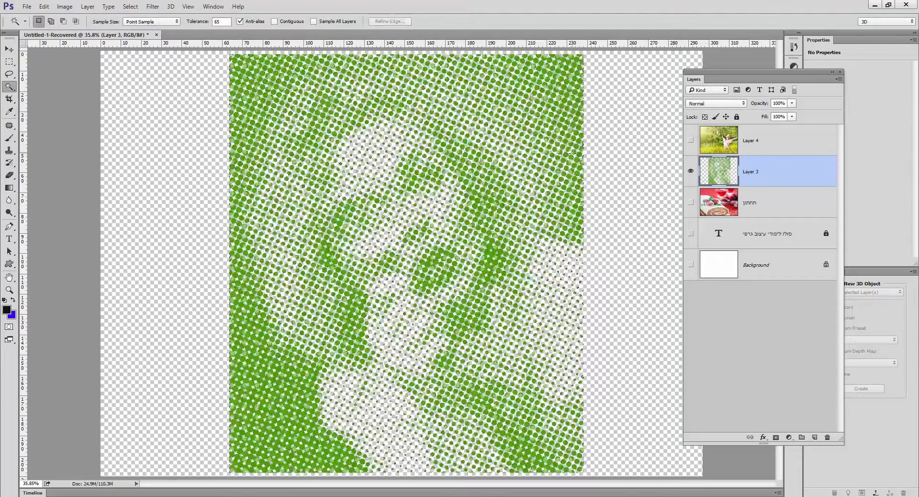
Step: Show the Background layer and make a rectangular marquee selection around the whole green halftone portrait
click(691, 264)
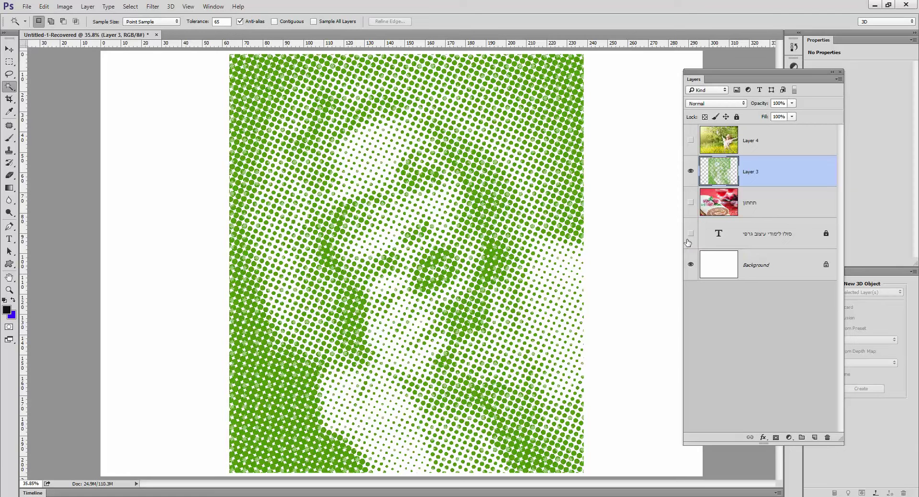
click(9, 61)
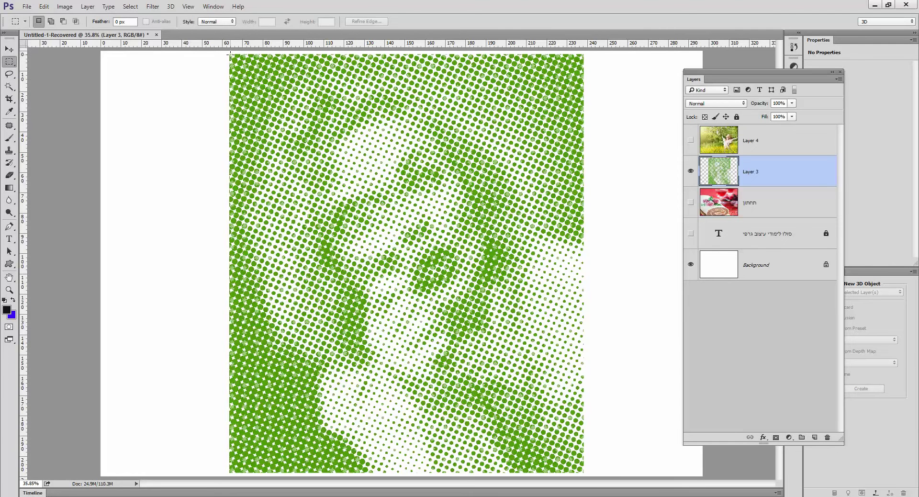
drag(229, 55, 584, 474)
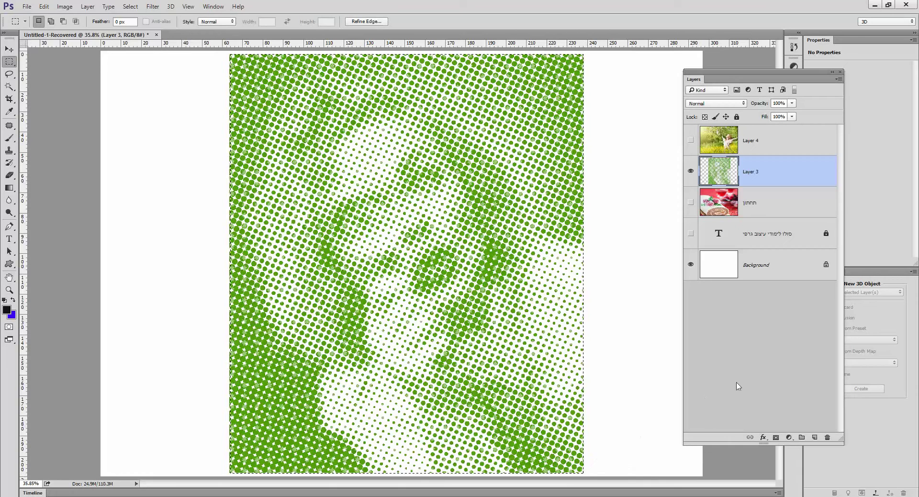
Step: Fill the selected portrait area with black at 100% opacity on a new layer and place that layer beneath Layer 3
click(814, 437)
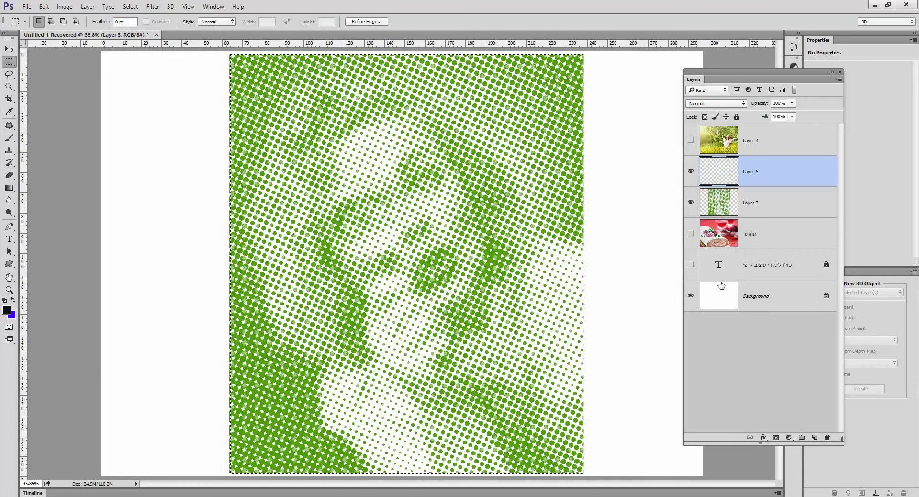
click(39, 8)
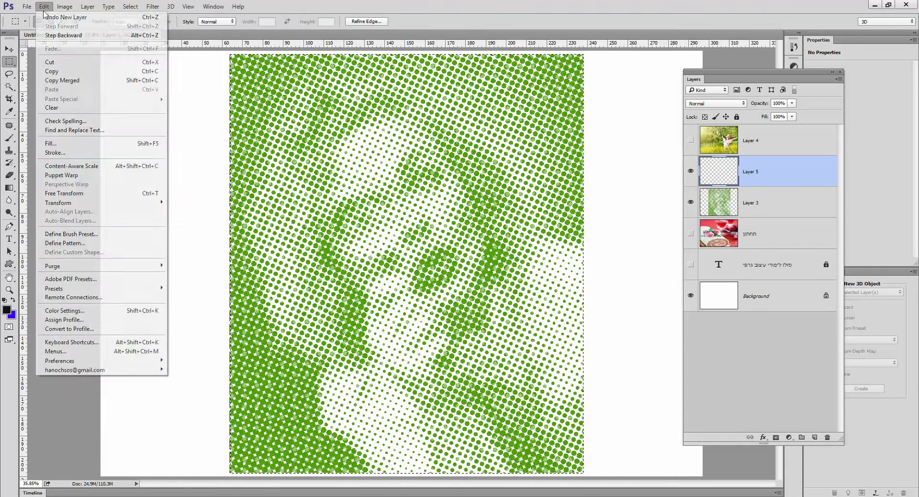
click(63, 145)
click(520, 150)
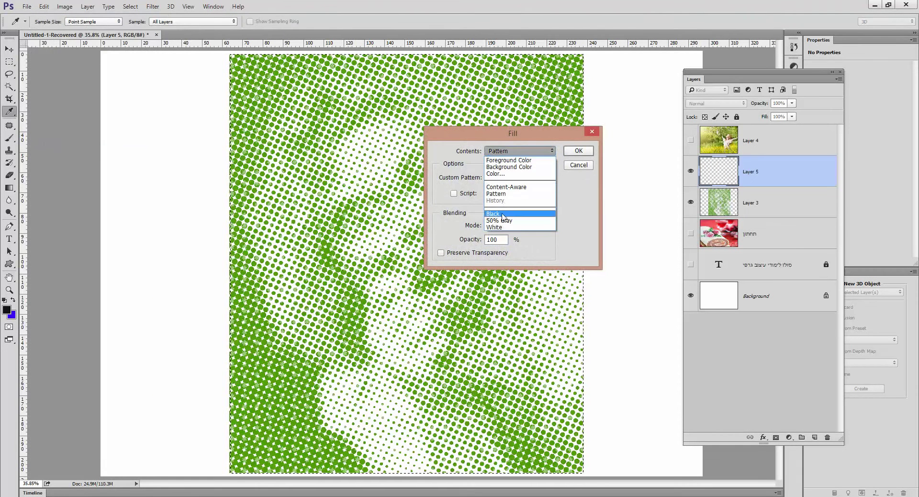
click(503, 215)
click(577, 151)
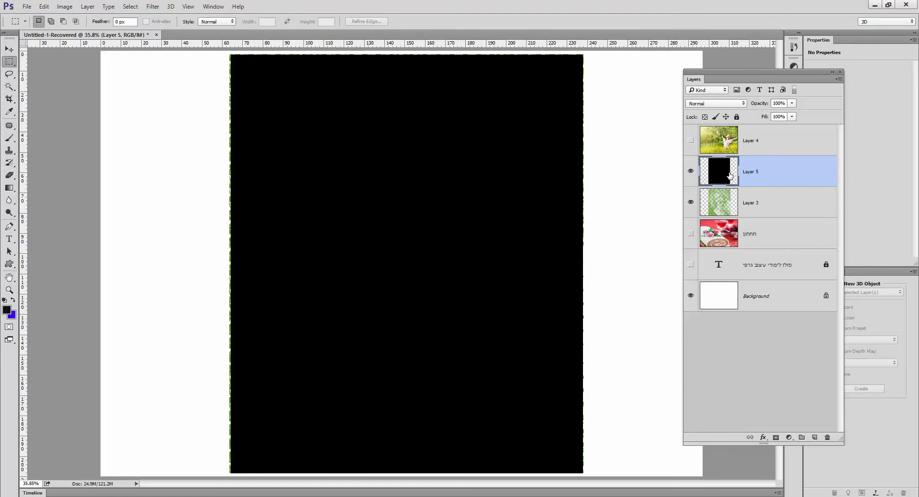
drag(729, 177, 733, 218)
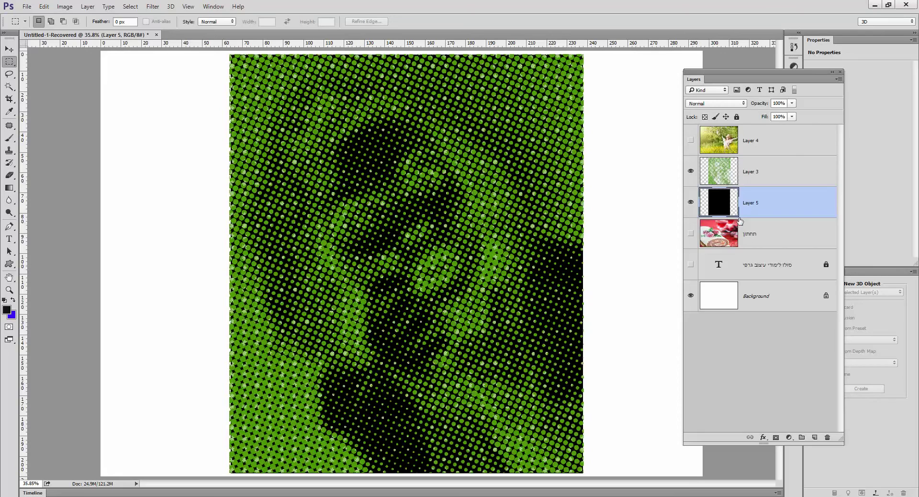
Step: Load Layer 3's dots as a selection and fill them with a grey-blue textured custom pattern in Normal mode at 100% opacity
click(730, 185)
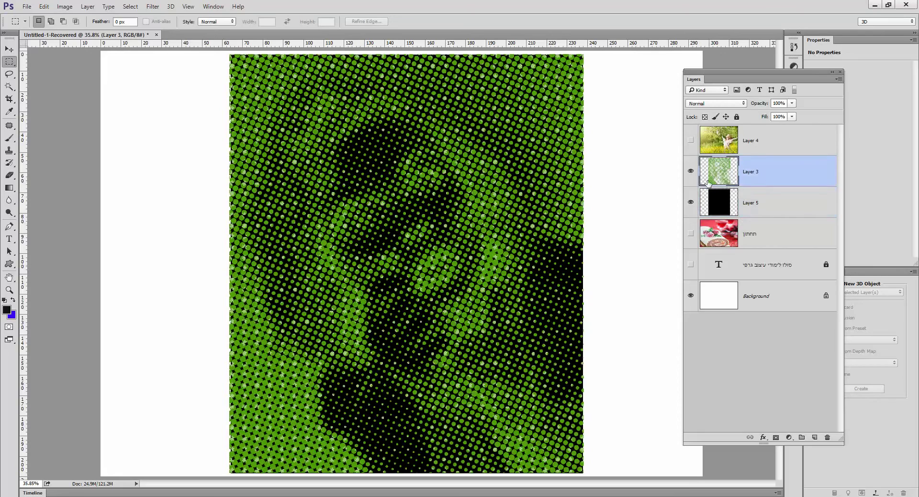
ctrl+click(721, 174)
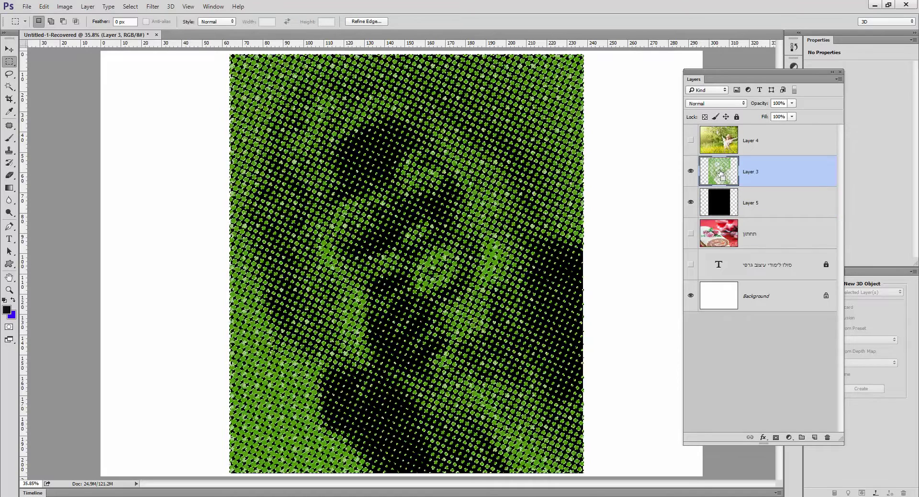
click(44, 6)
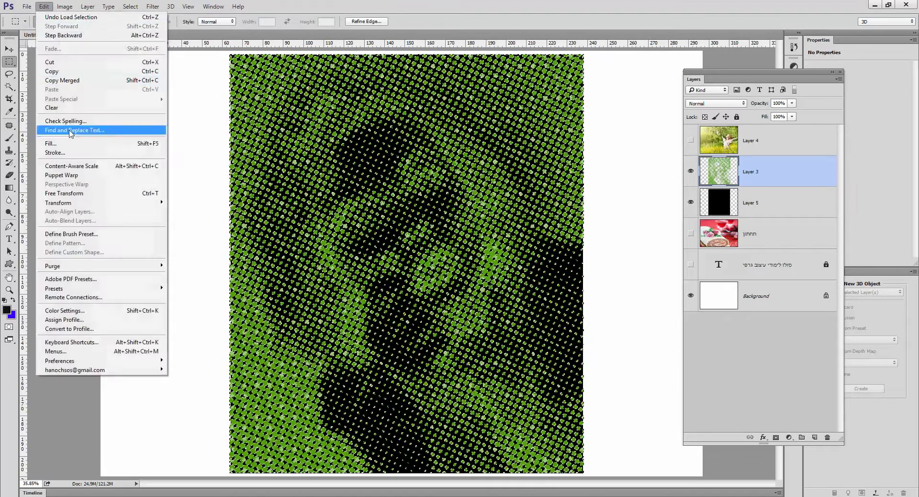
click(120, 143)
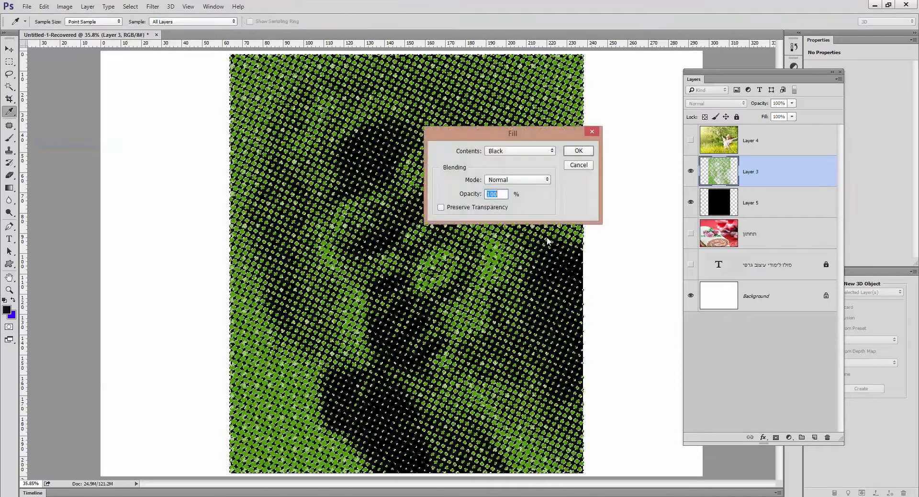
click(536, 179)
click(542, 152)
click(542, 151)
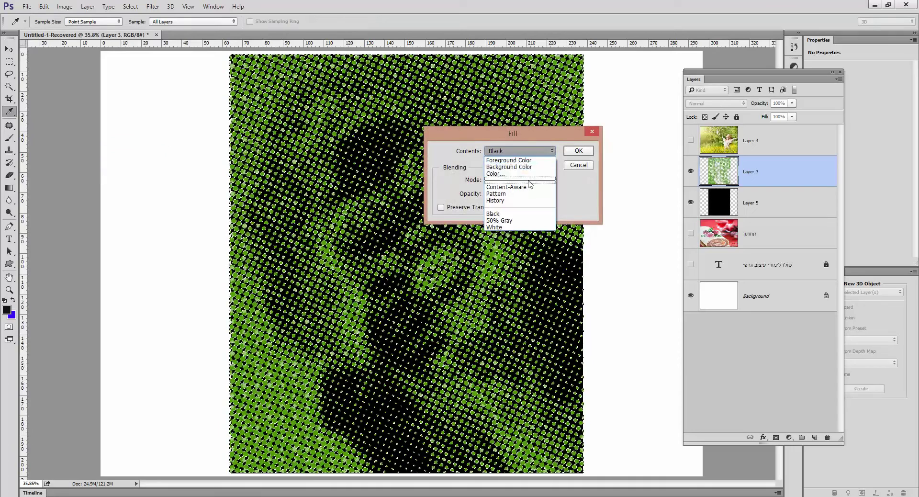
click(517, 194)
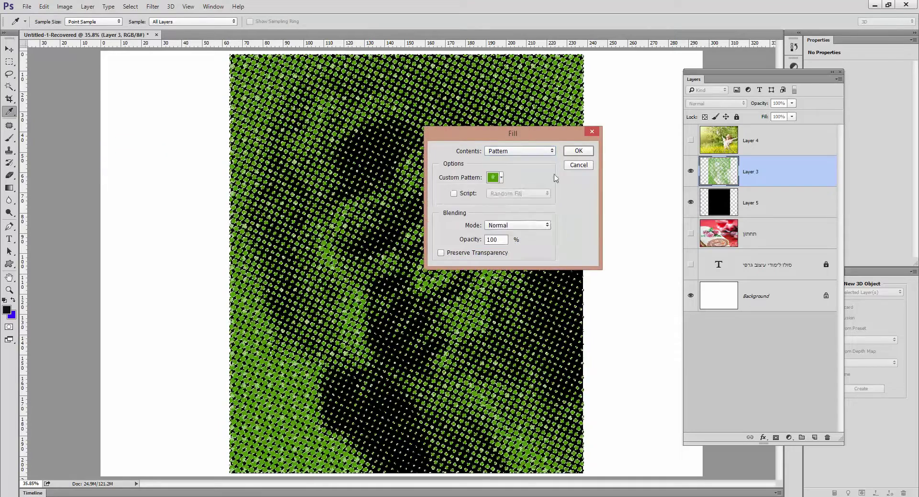
click(498, 177)
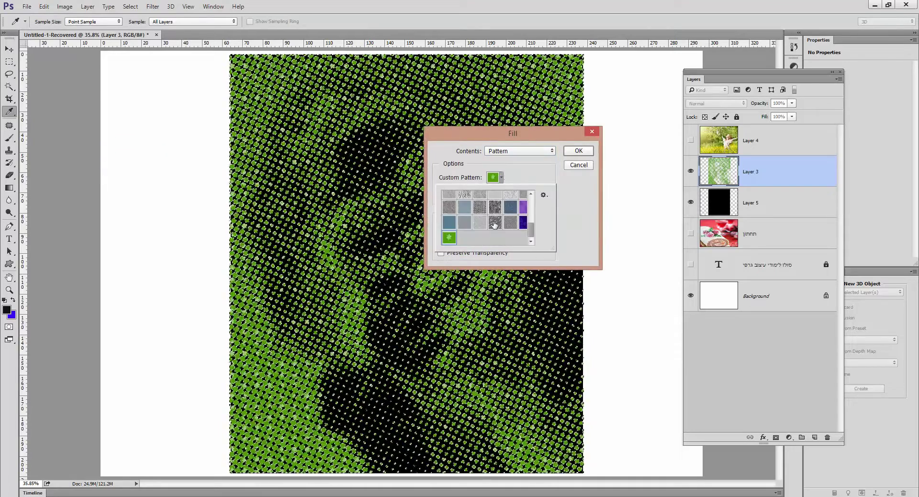
double_click(513, 210)
click(576, 154)
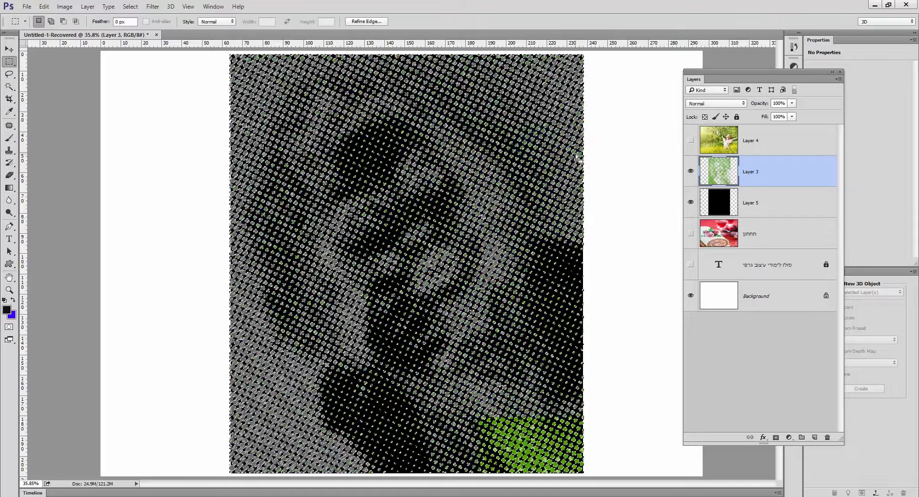